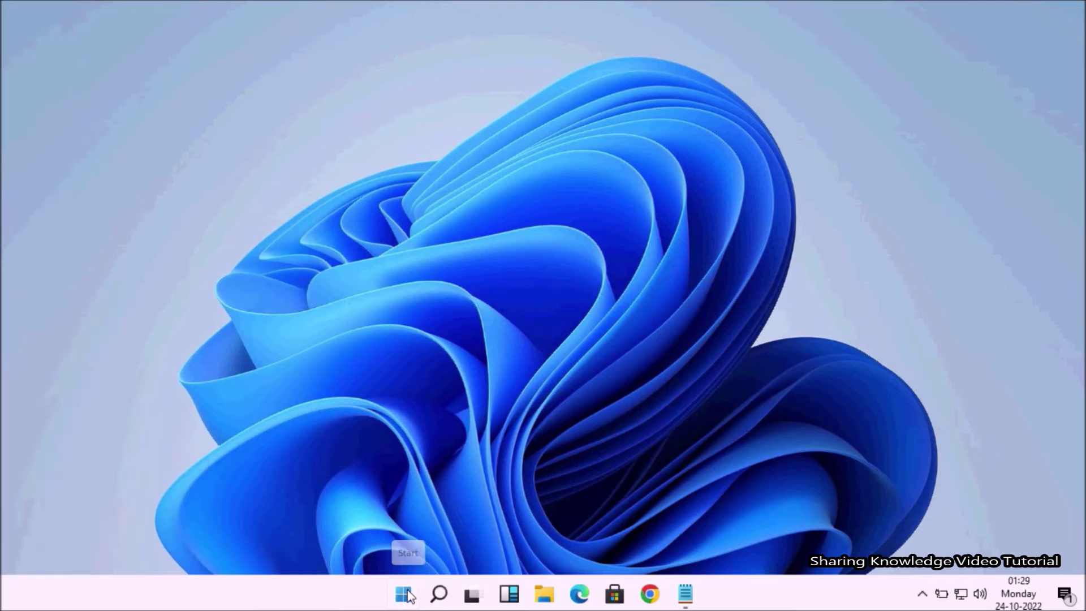
# Sign out of the administrator account and choose Staff_Kiosk on the sign-in screen.
pyautogui.rightClick(407, 594)
pyautogui.moveTo(448, 536)
pyautogui.click(532, 512)
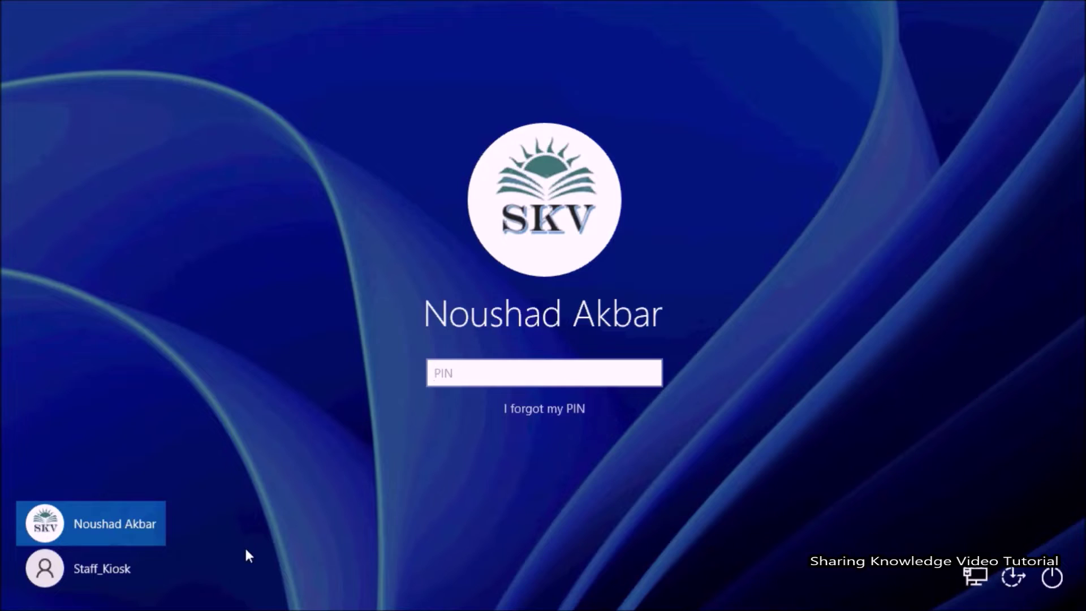
pyautogui.click(105, 571)
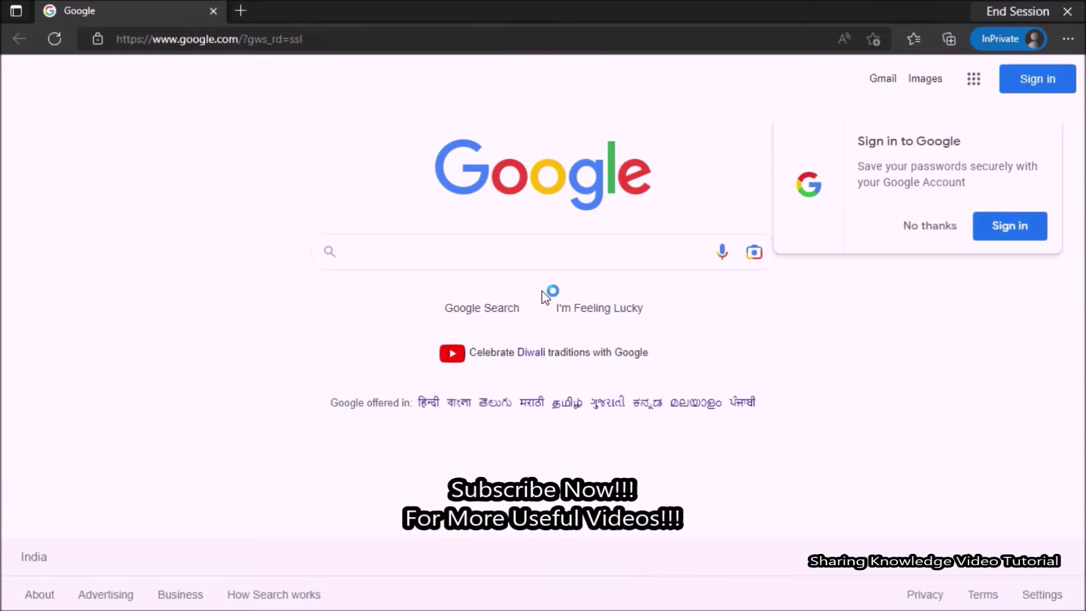
# Open, scroll and close Google's apps panel in the kiosk Edge session, then reopen and close it.
pyautogui.click(974, 80)
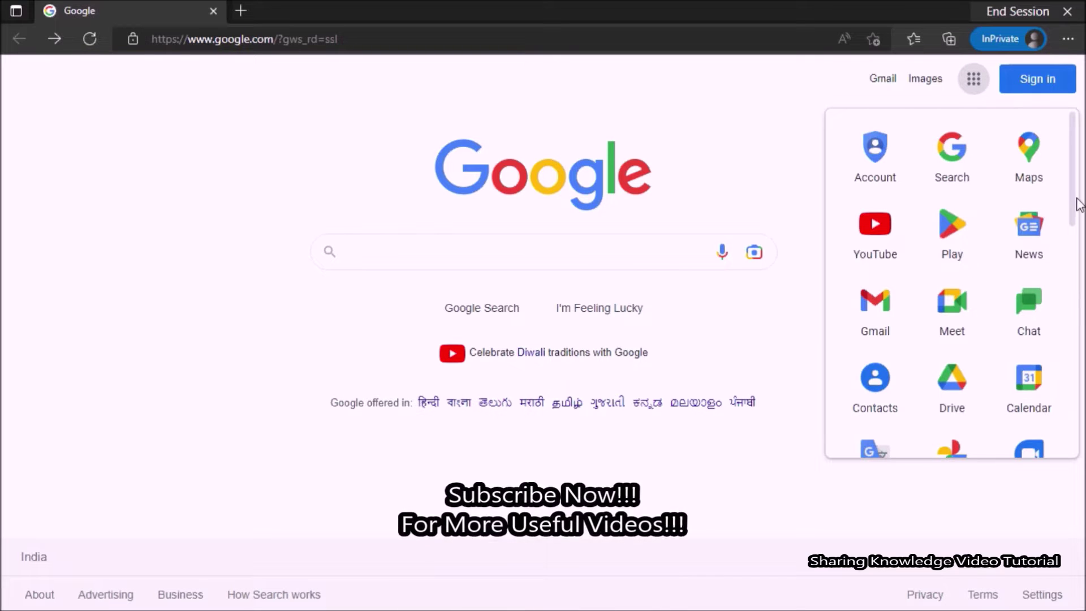
pyautogui.moveTo(1079, 204); pyautogui.dragTo(1040, 187)
pyautogui.click(742, 181)
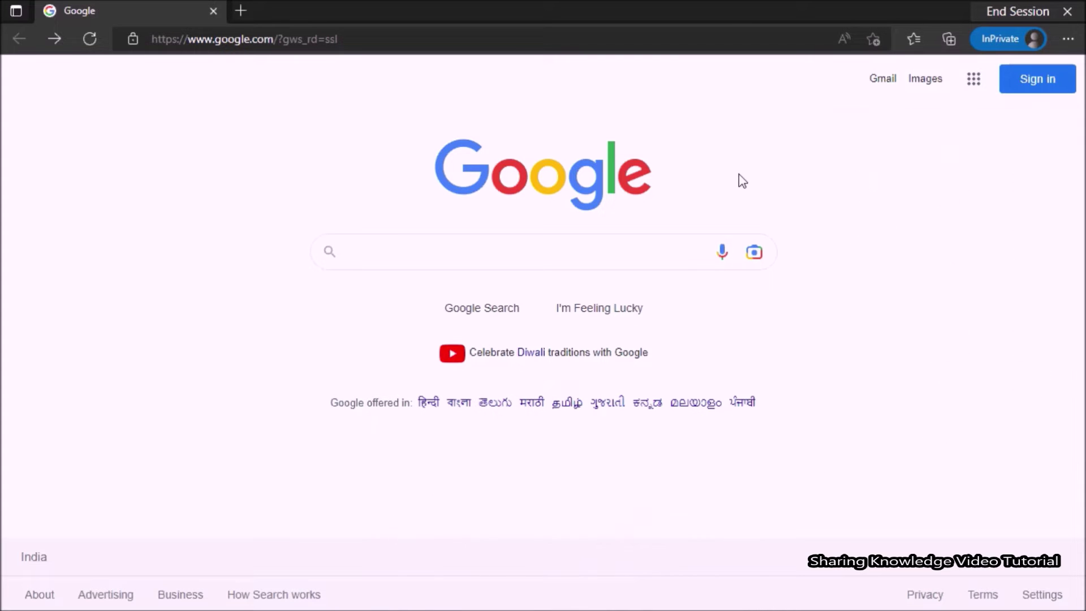
pyautogui.click(968, 87)
pyautogui.click(969, 88)
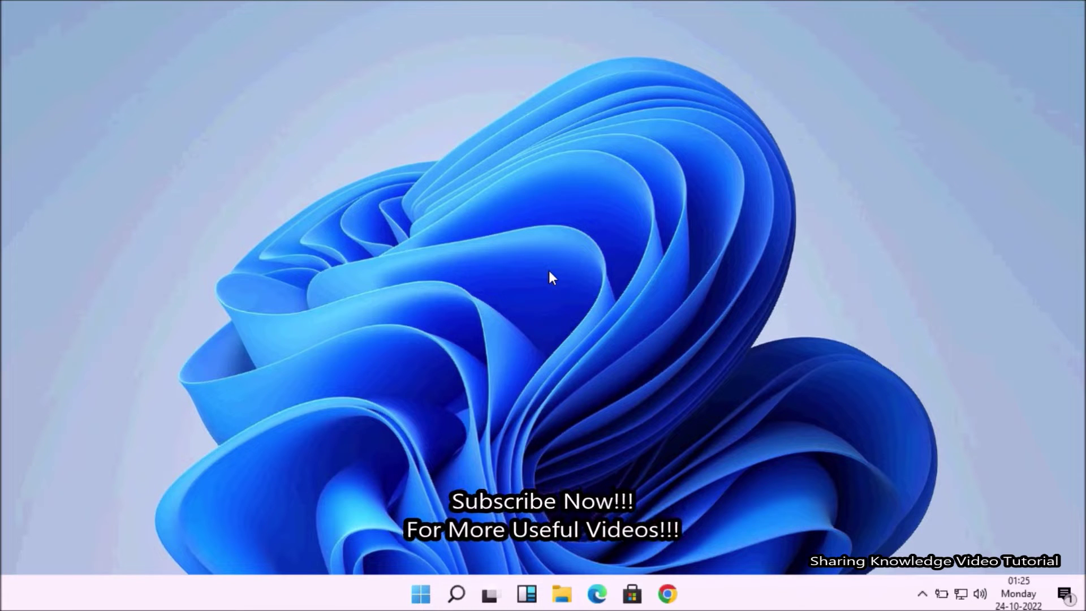
# Go to Settings > Accounts > Family & other users, maximize the window, and choose Assigned access.
pyautogui.press('super+i')
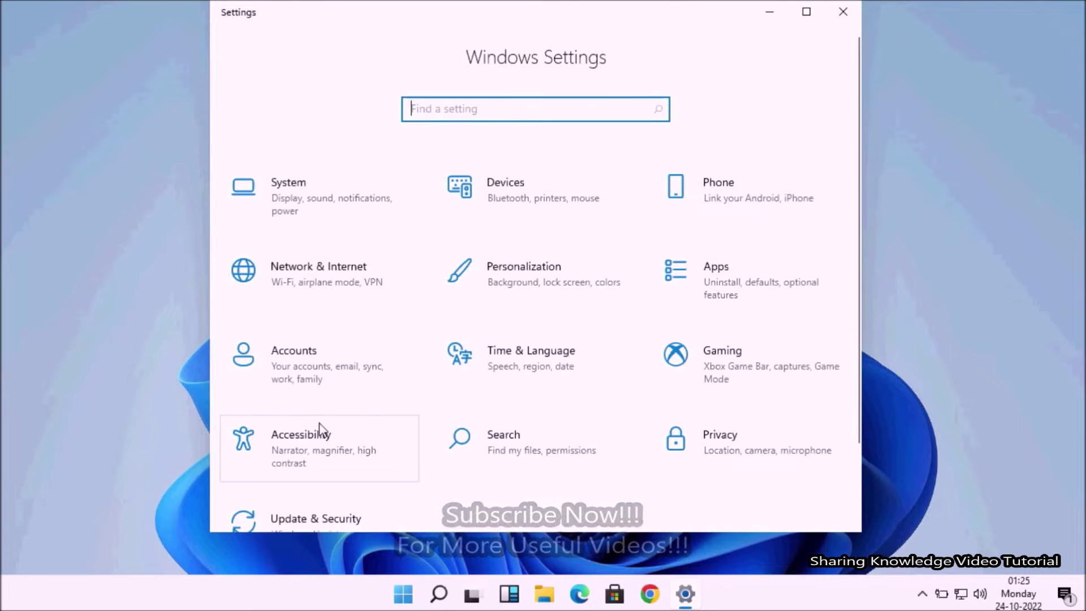
pyautogui.click(312, 364)
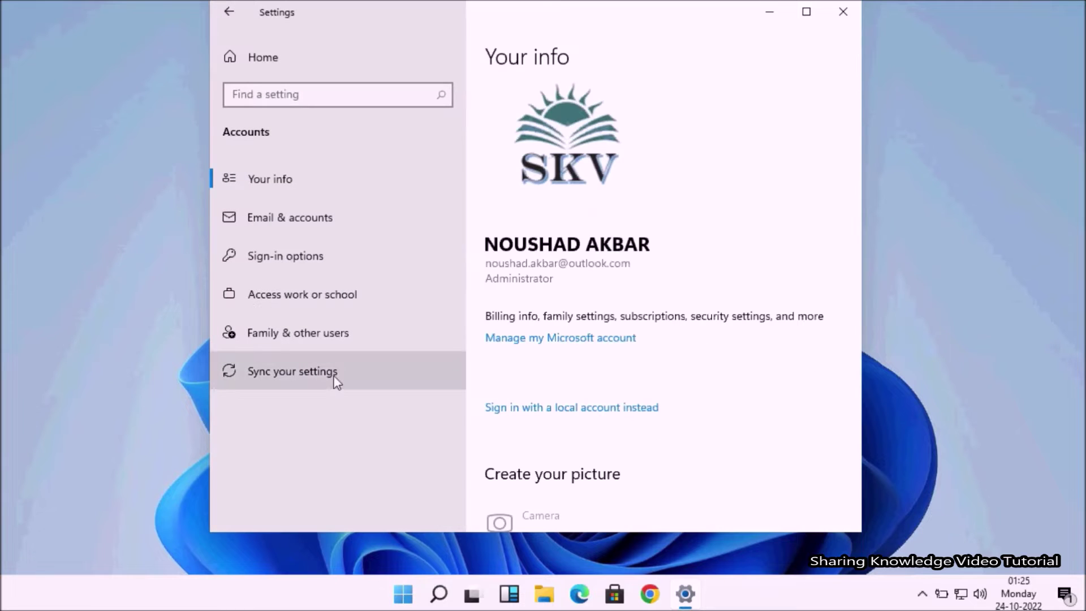
pyautogui.click(283, 335)
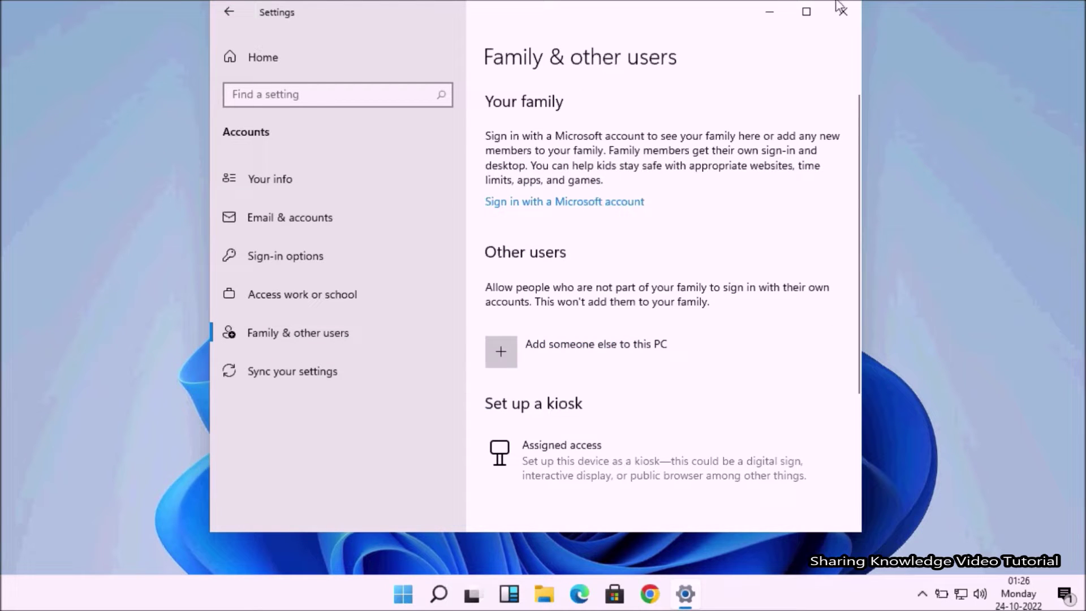
pyautogui.click(806, 14)
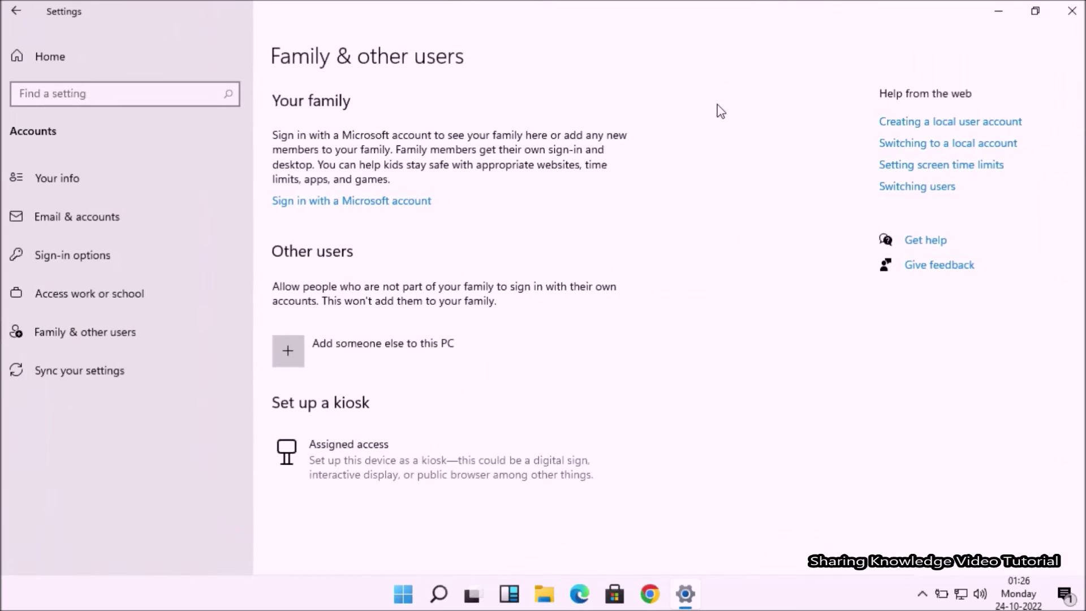
pyautogui.click(396, 460)
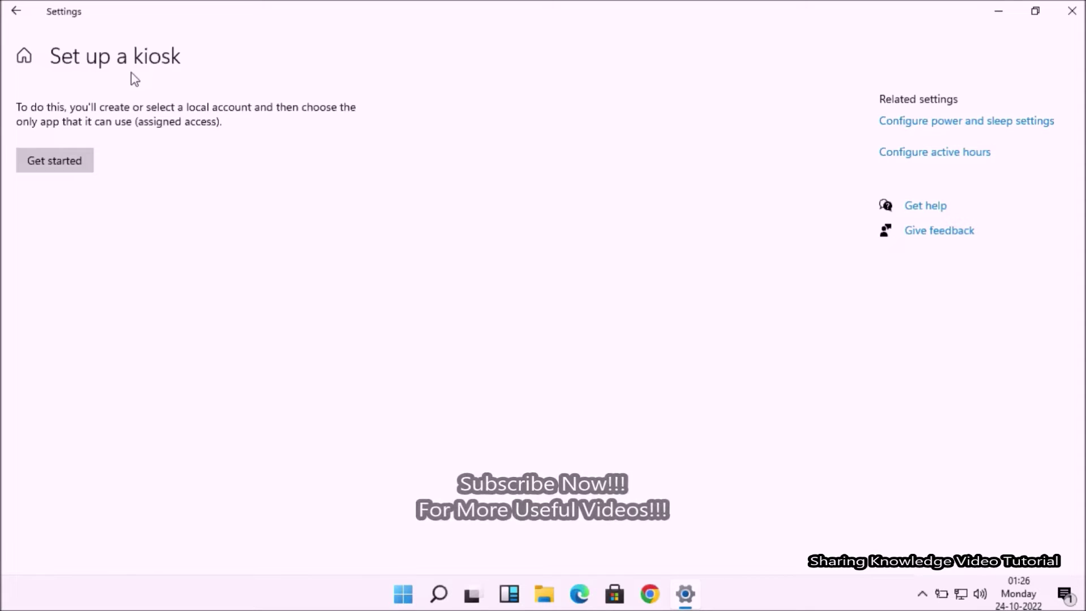
# Create a new kiosk account named Staff_Kiosk.
pyautogui.click(67, 161)
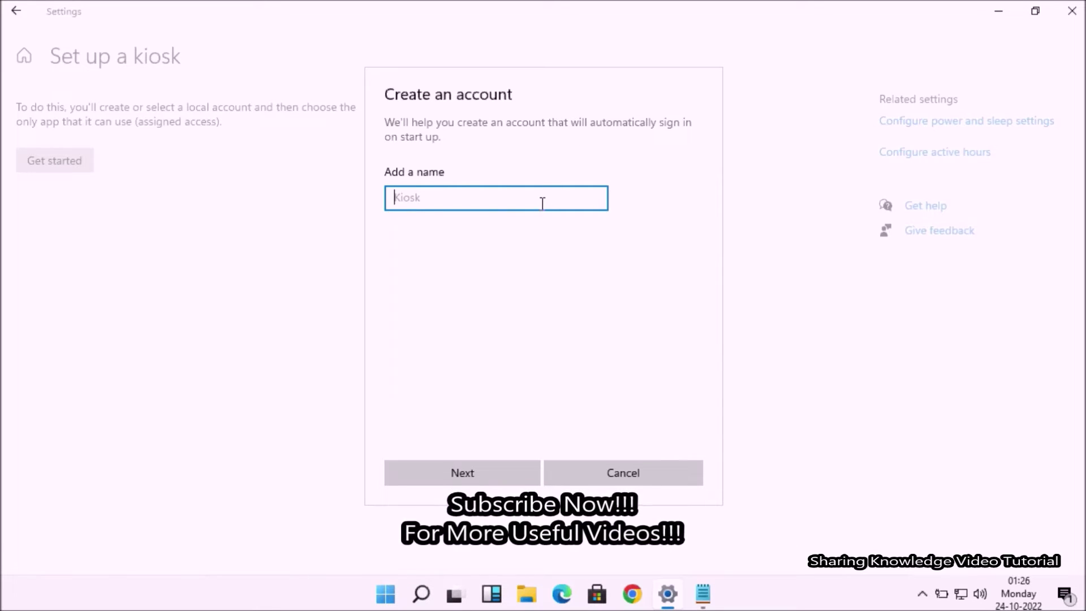
pyautogui.write('Staff_Kiosk')
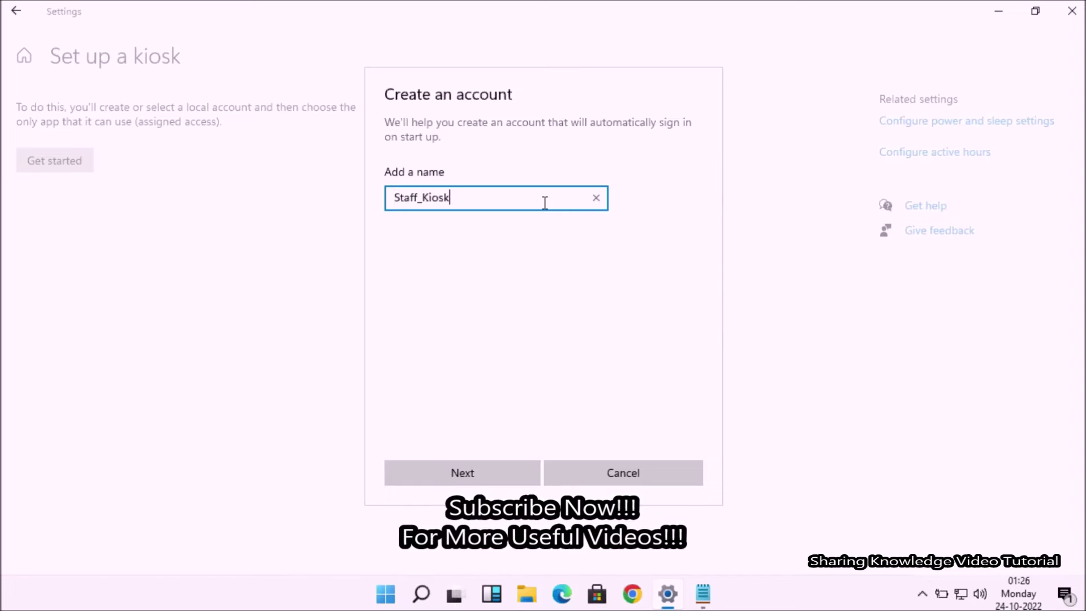
pyautogui.click(477, 479)
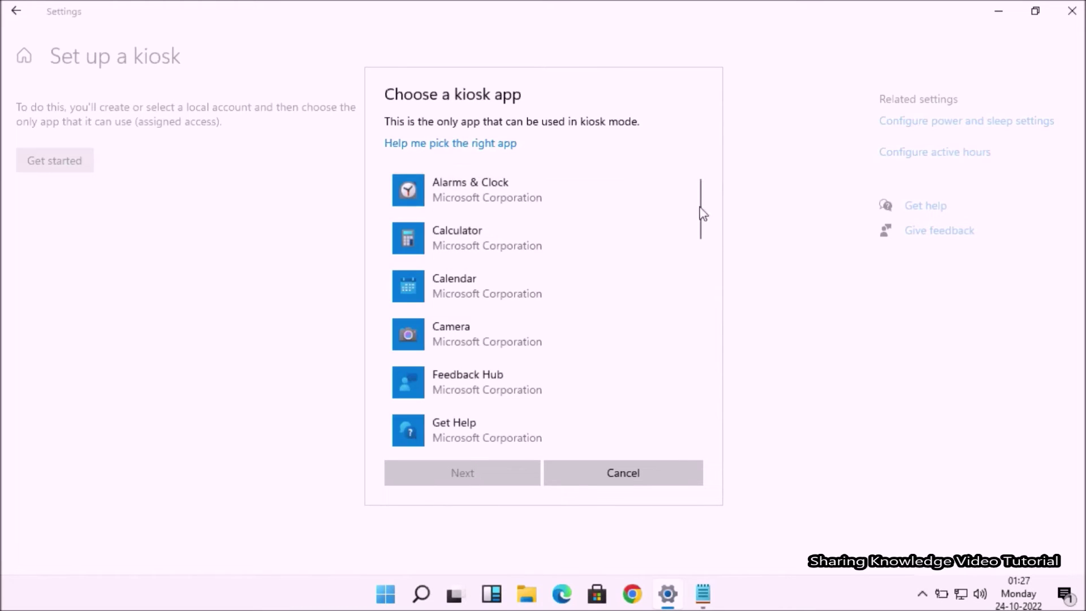
# Select Microsoft Edge as the kiosk's only app.
pyautogui.moveTo(701, 212); pyautogui.dragTo(698, 312)
pyautogui.click(470, 255)
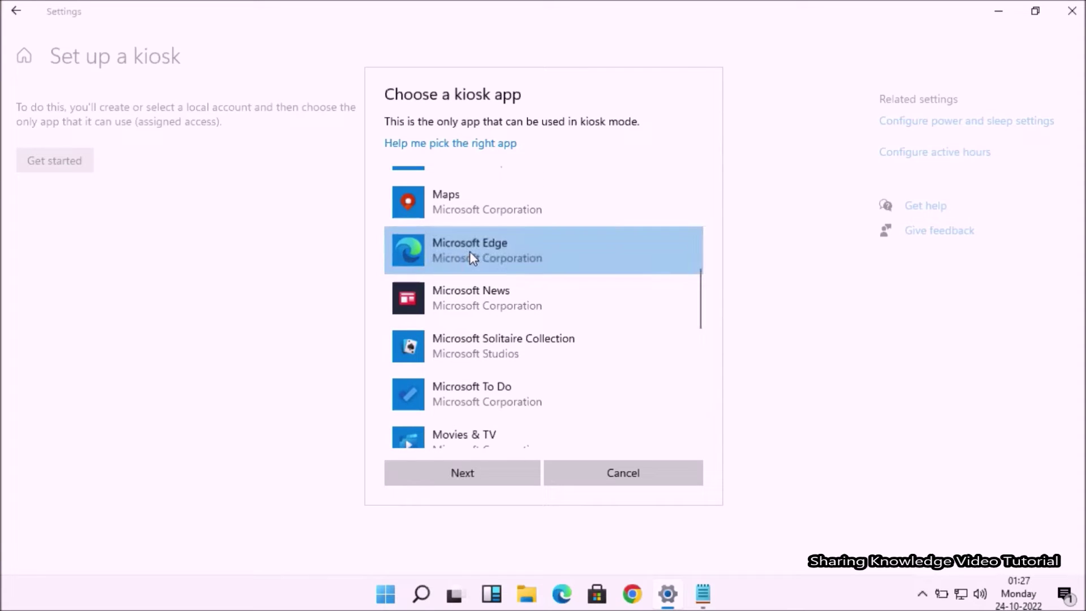
pyautogui.click(468, 472)
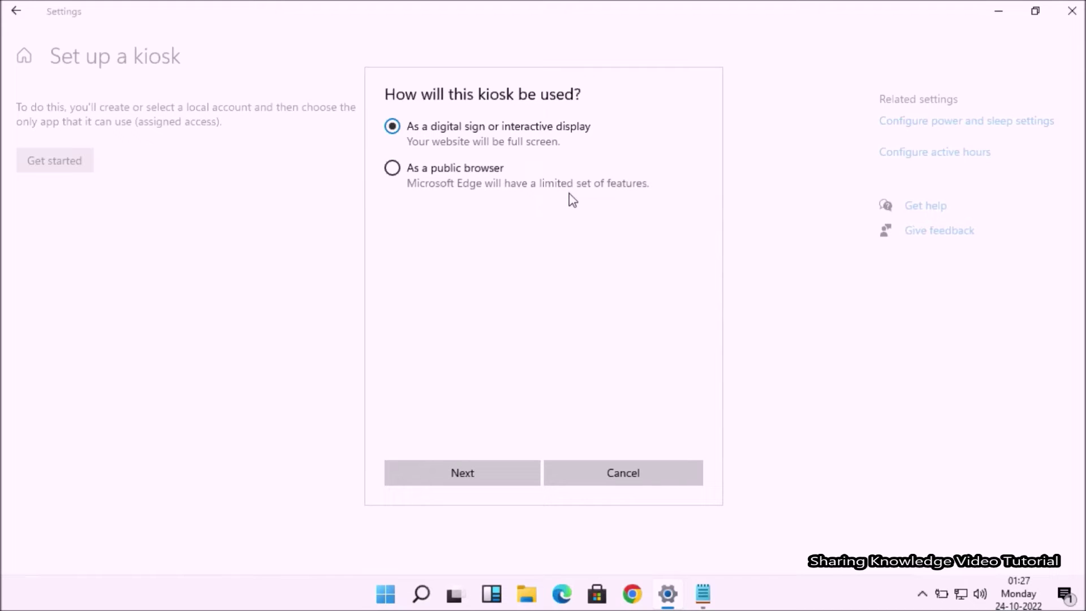
pyautogui.click(463, 473)
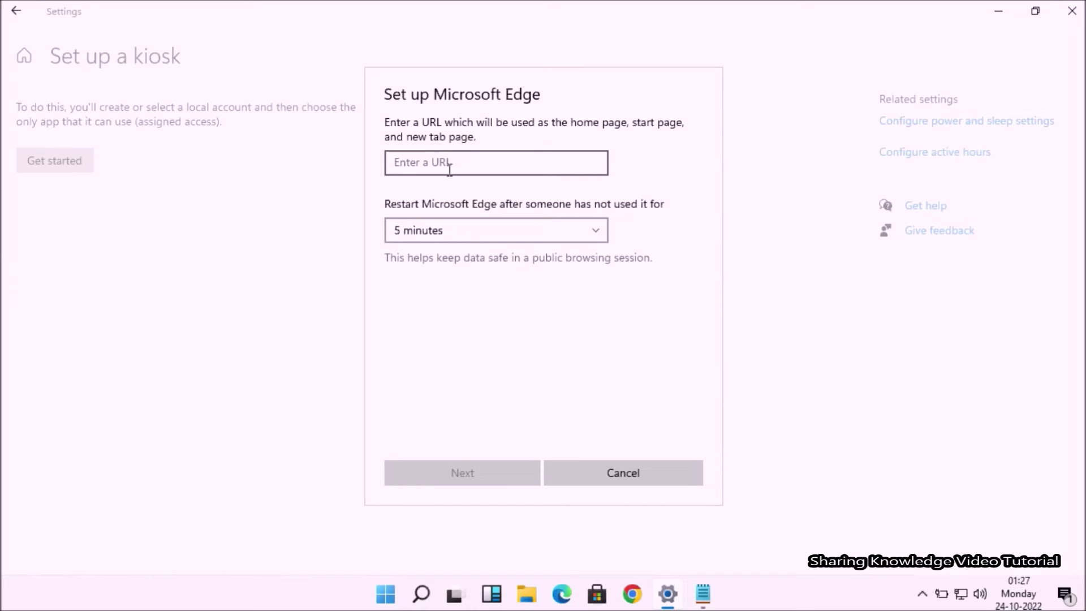
pyautogui.write('www.google.com')
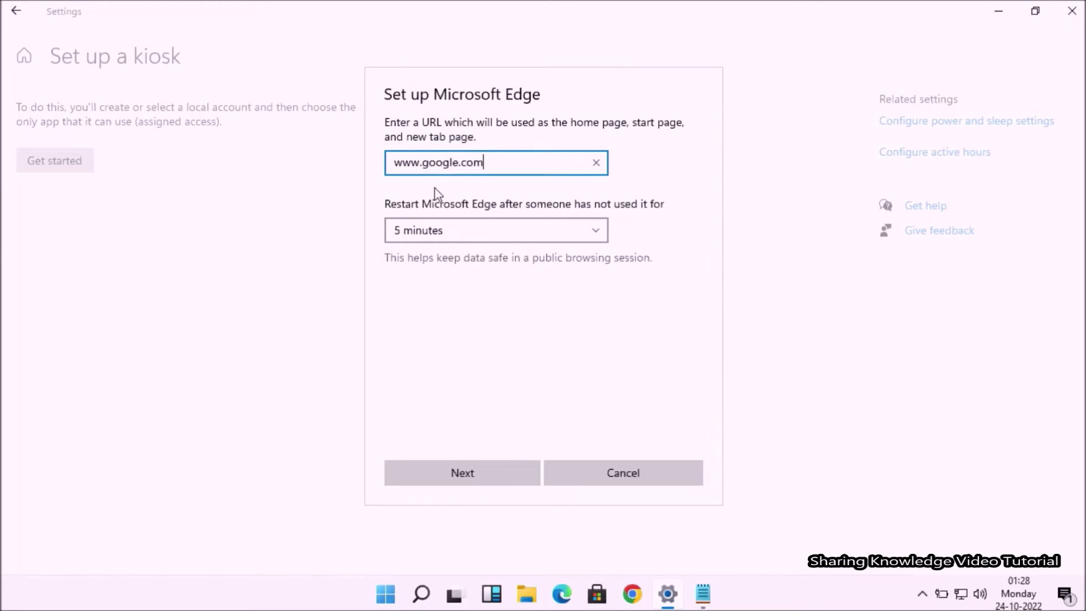
pyautogui.click(504, 232)
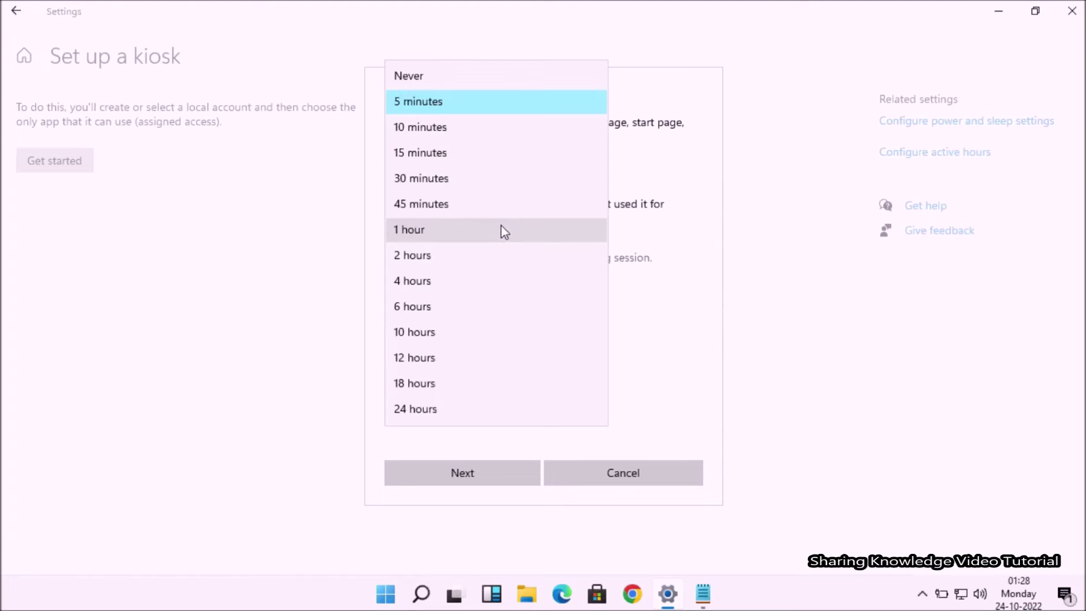
pyautogui.click(485, 103)
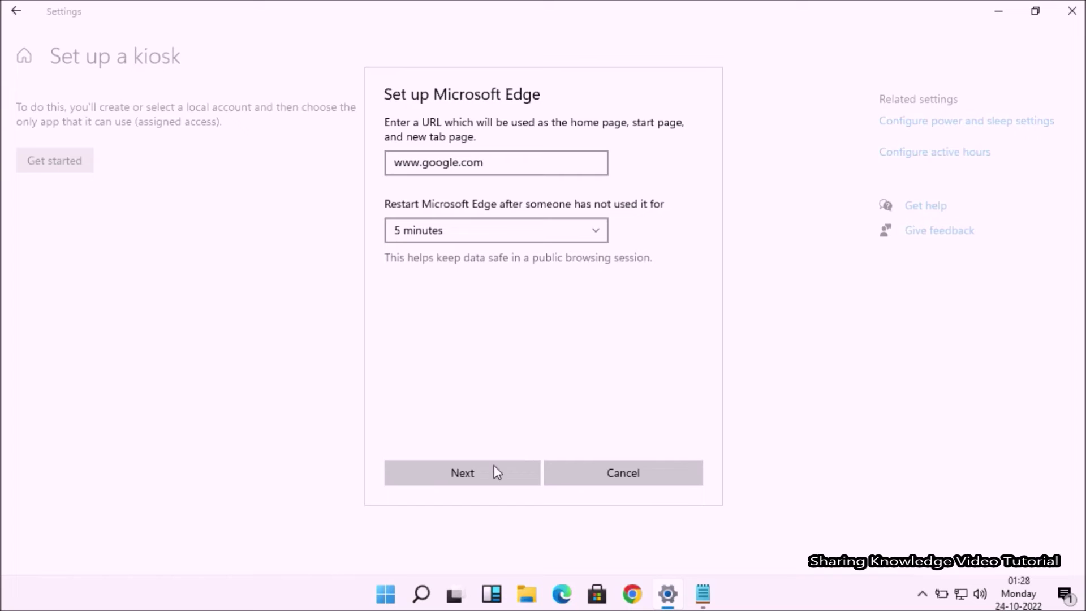
pyautogui.click(479, 469)
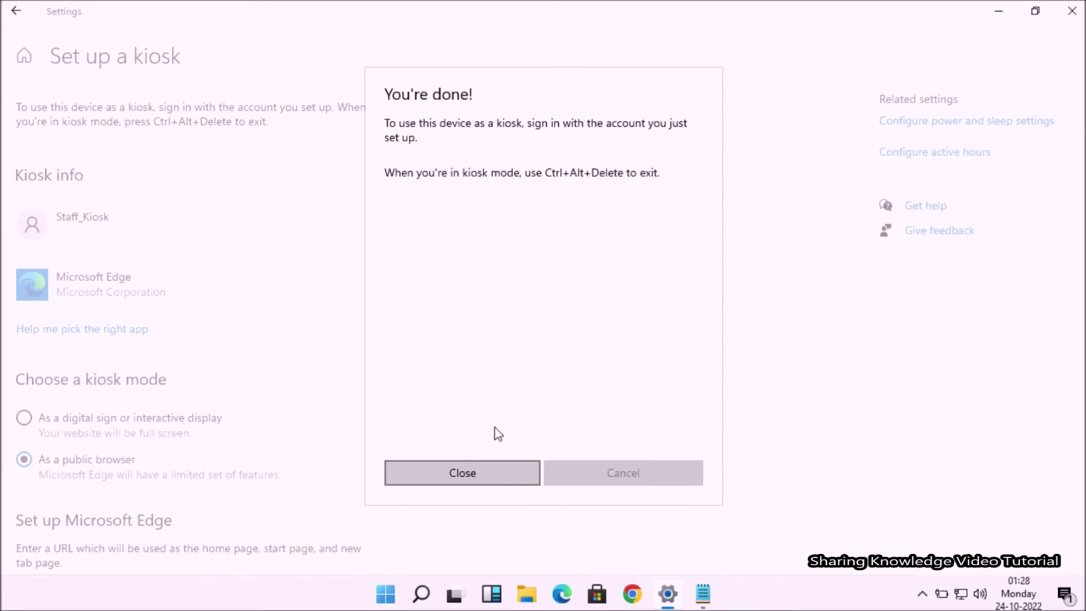
# Dismiss the 'You're done!' message, review the kiosk page, and close Settings.
pyautogui.click(481, 475)
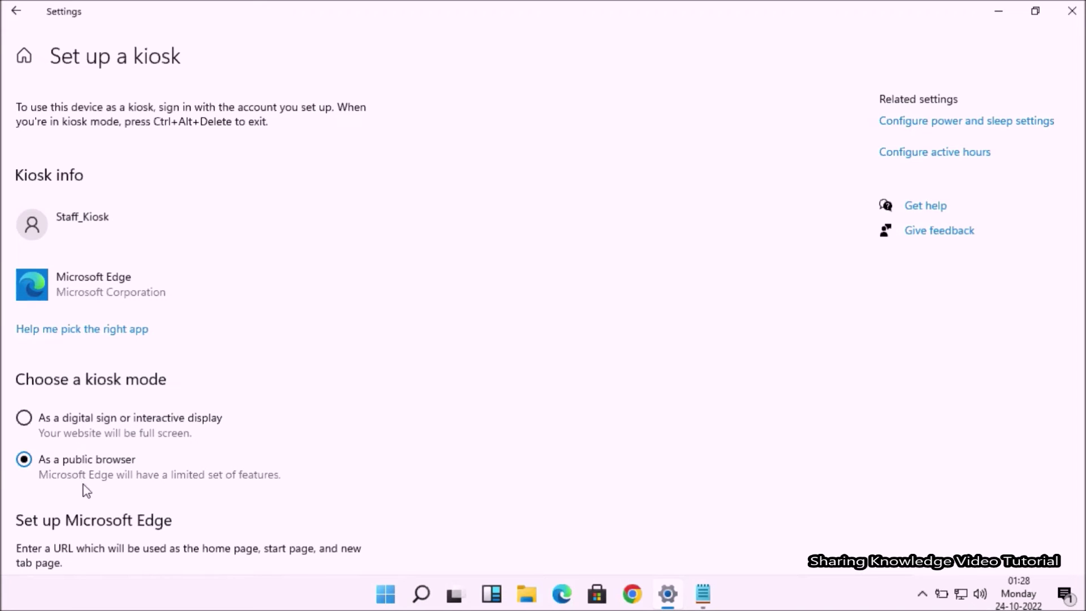
pyautogui.scroll(-5, 164, 404)
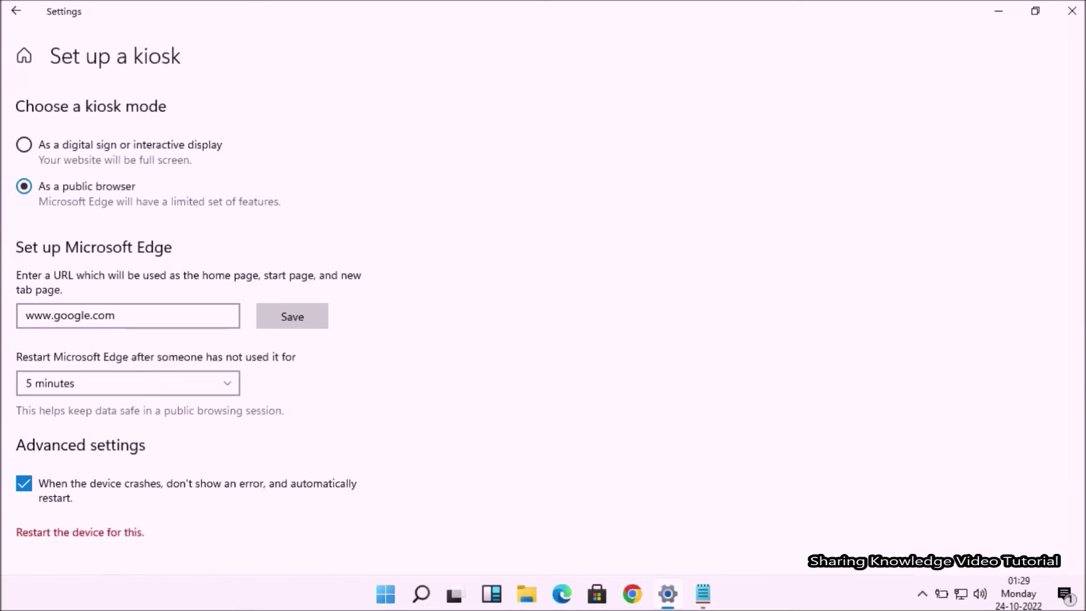
pyautogui.scroll(5, 1009, 208)
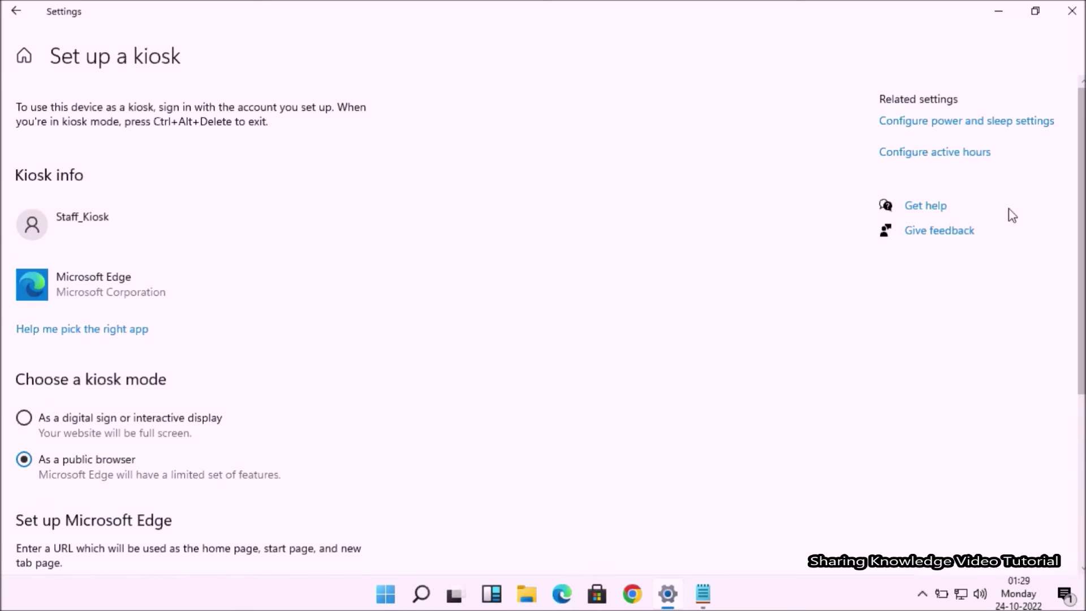
pyautogui.click(1071, 11)
# Sign out of the administrator account from the Start button's context menu.
pyautogui.rightClick(412, 594)
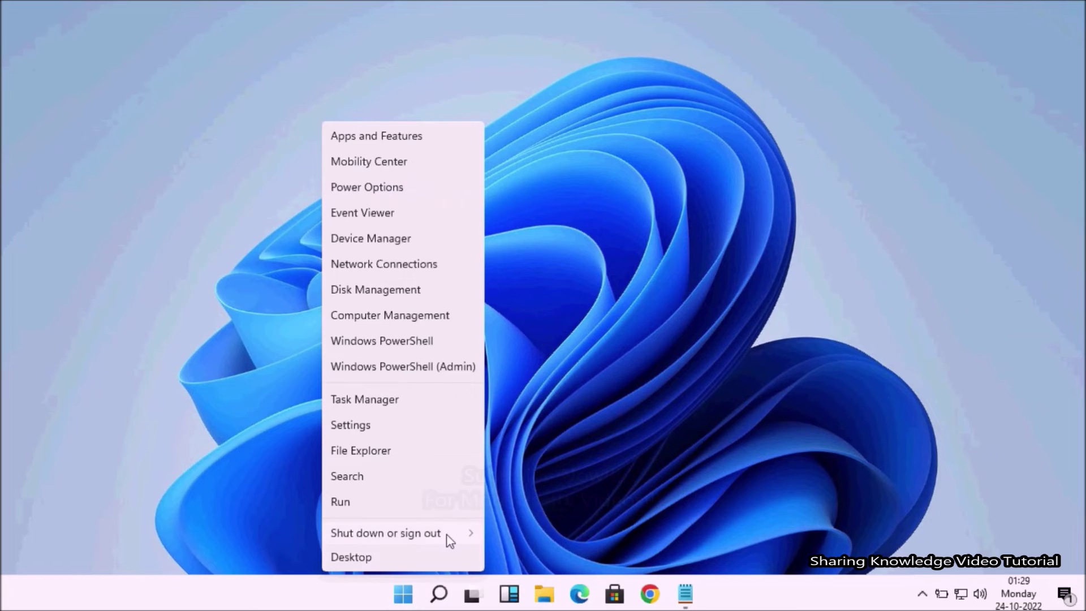
pyautogui.moveTo(441, 531)
pyautogui.click(533, 514)
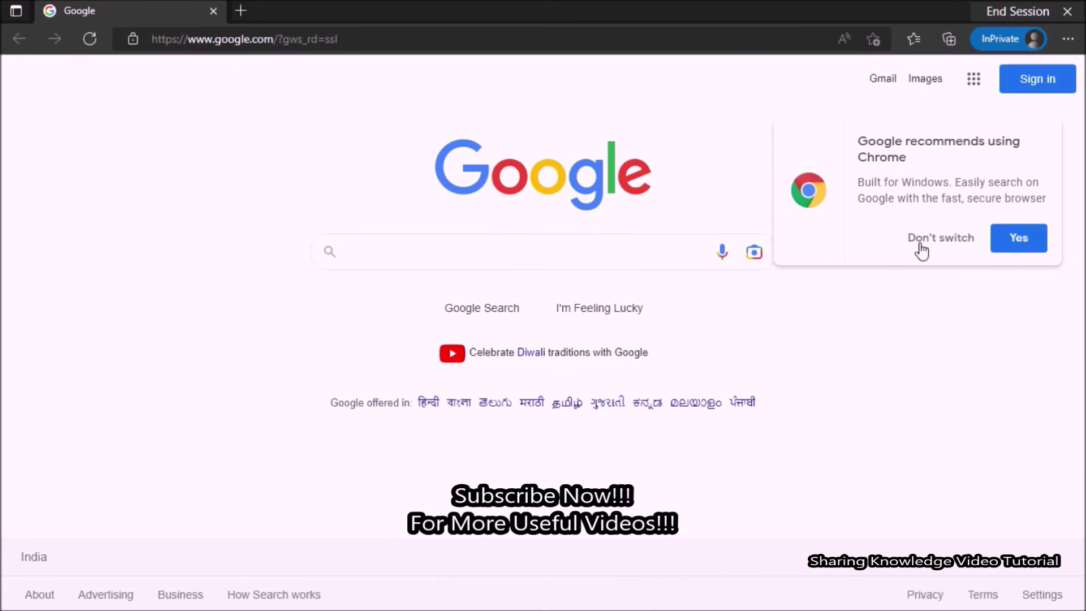
# Open, scroll and close the Google apps list on the kiosk page.
pyautogui.click(974, 82)
pyautogui.scroll(-3, 975, 382)
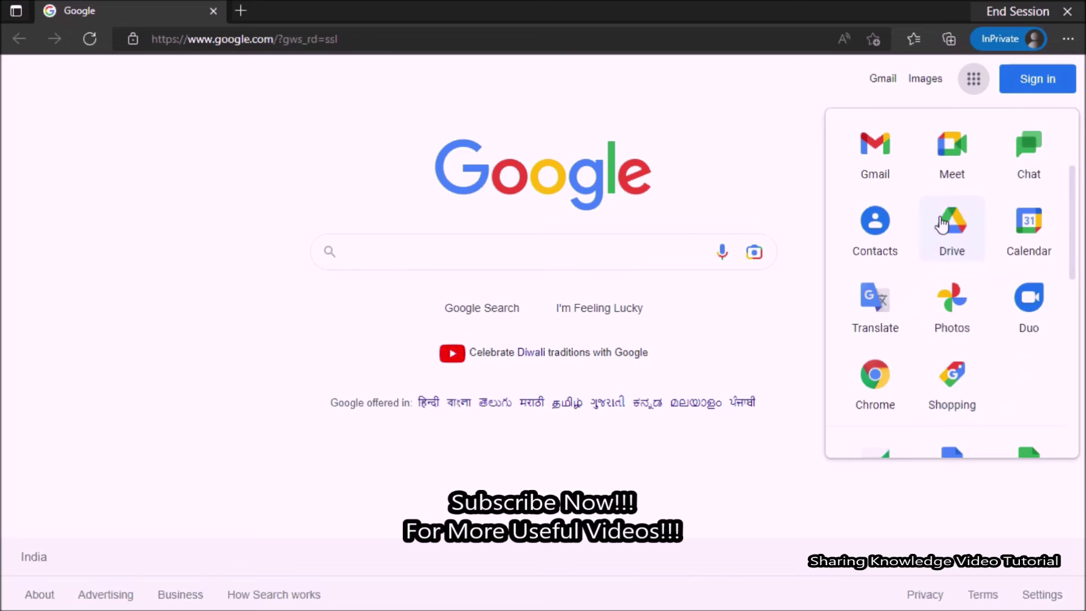
pyautogui.scroll(3, 1038, 359)
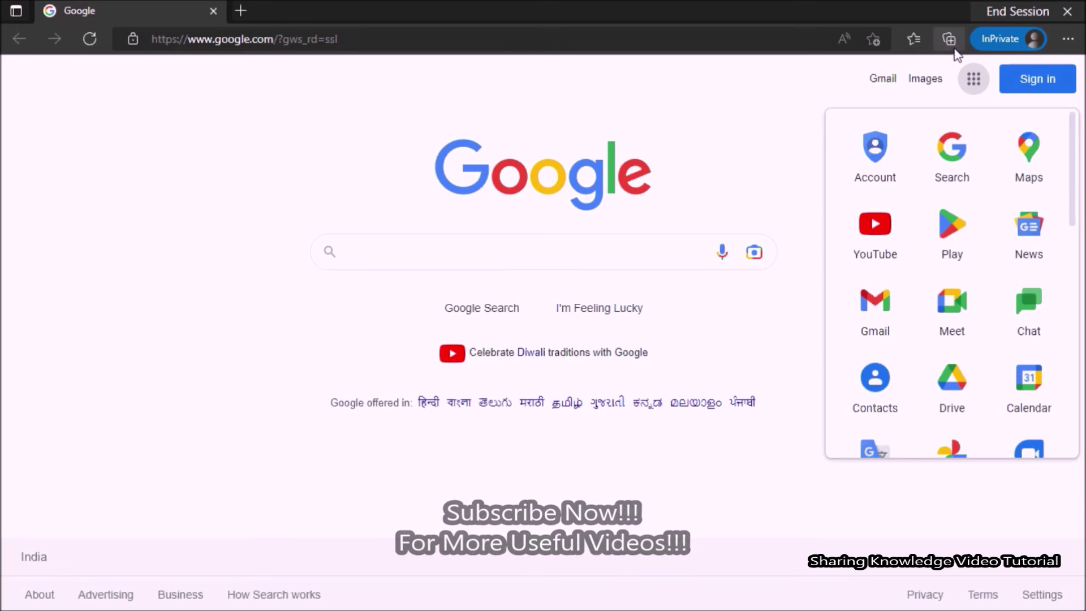
pyautogui.click(793, 89)
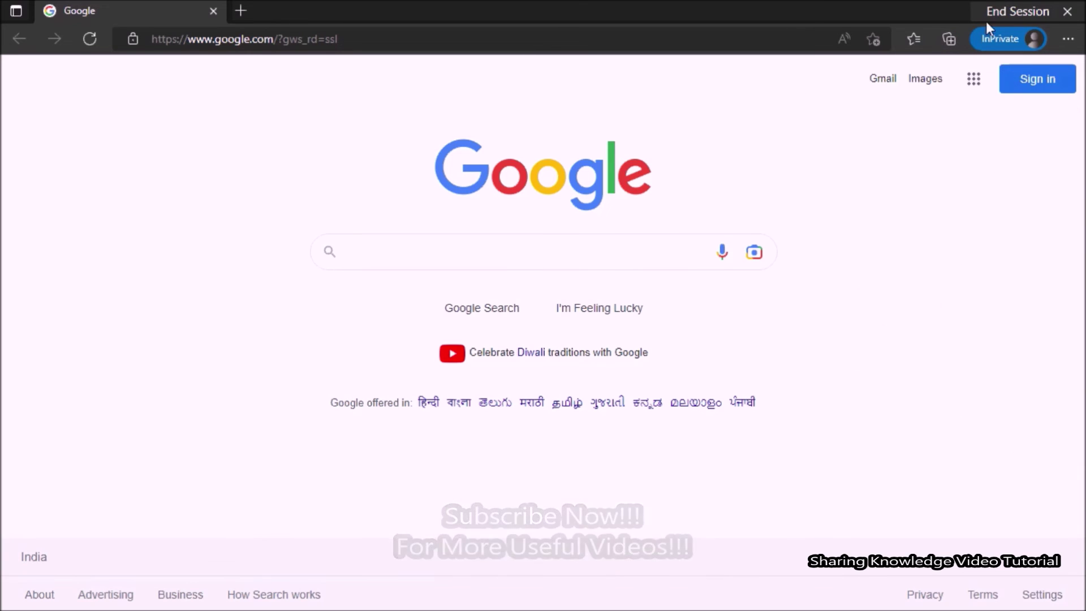
# View and dismiss the InPrivate session details, then bring up the Ctrl+Alt+Del security screen.
pyautogui.click(990, 43)
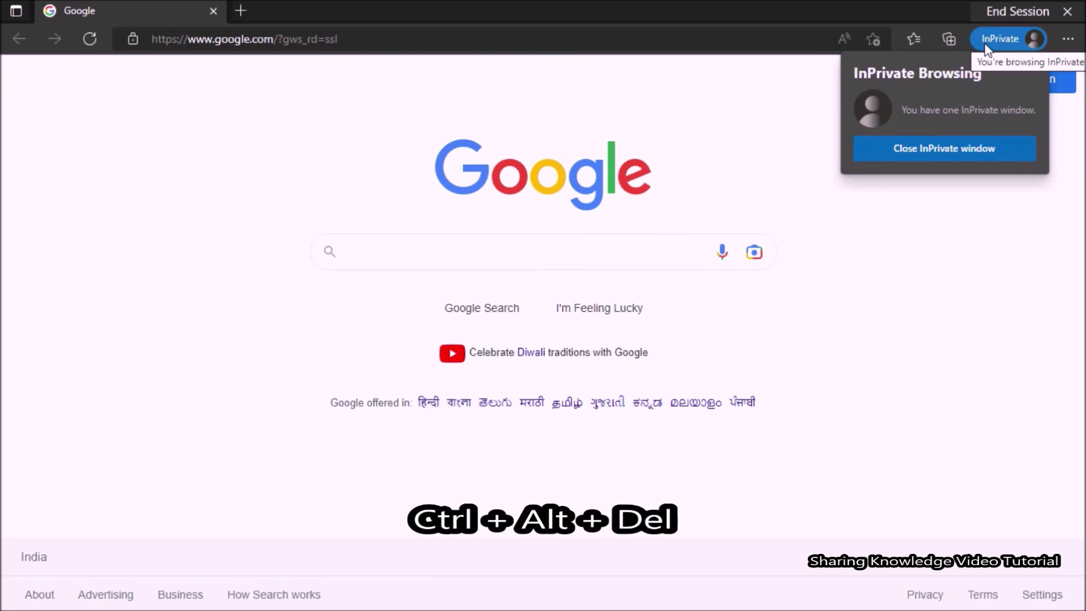
pyautogui.click(990, 41)
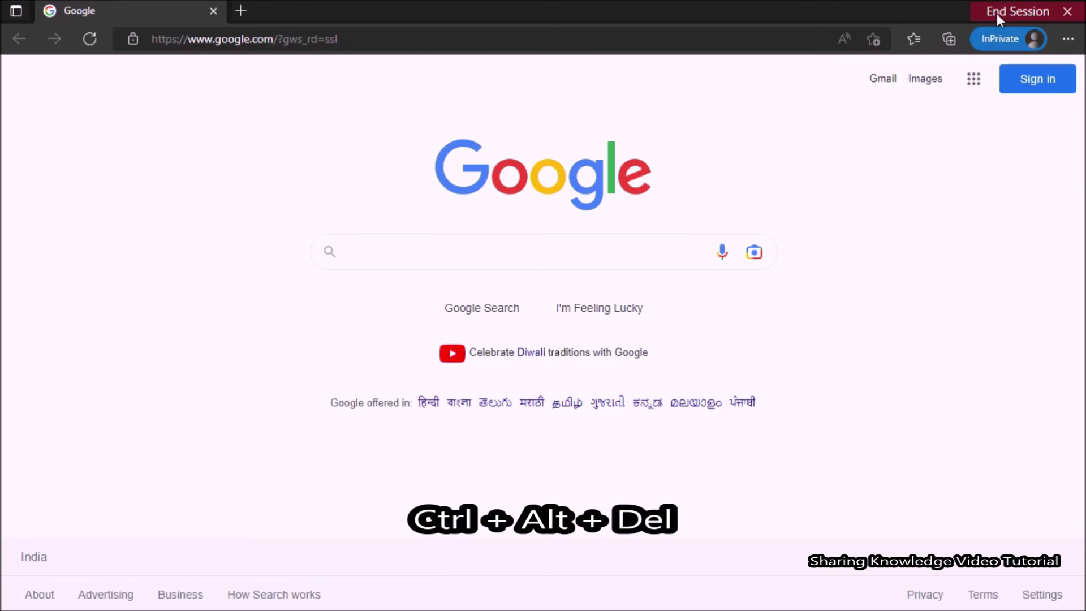
pyautogui.hotkey('ctrl', 'alt', 'Delete')
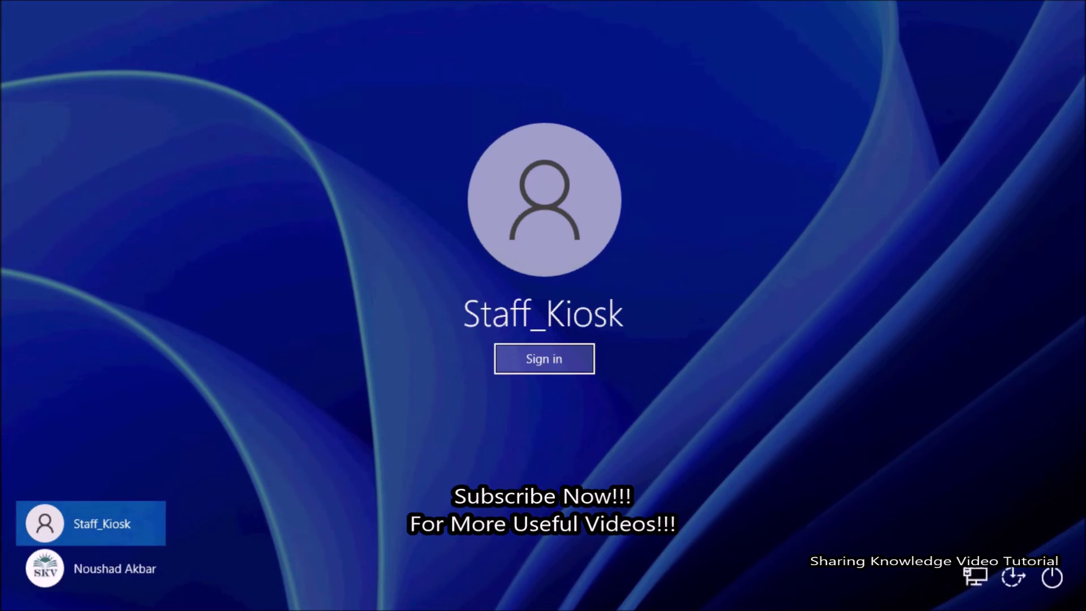
# Select the administrator account and enter its PIN.
pyautogui.click(103, 568)
pyautogui.write('*****')
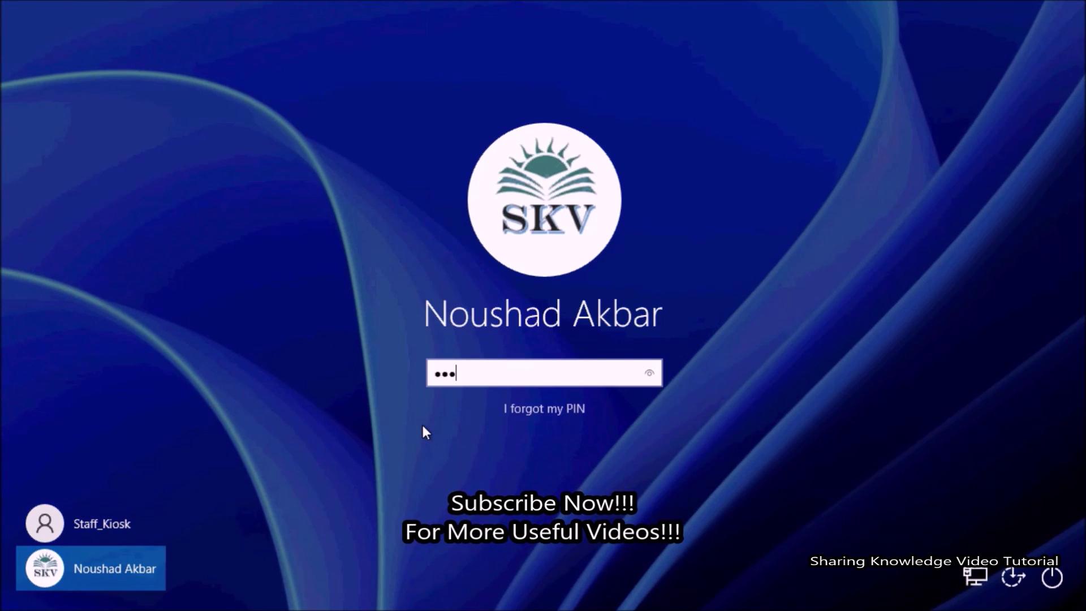